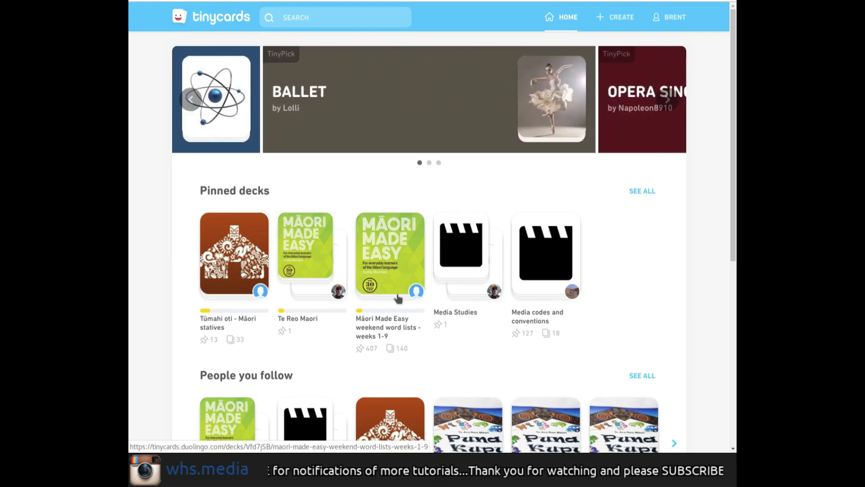
- Open the Māori Made Easy weeks 1-9 deck from Te Reo Maori and look over its 140 cards and lessons
left_click(310, 286)
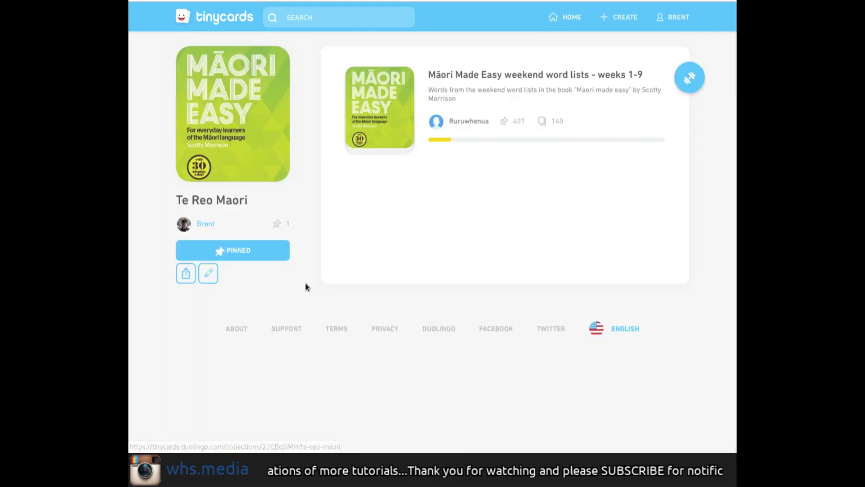
left_click(379, 160)
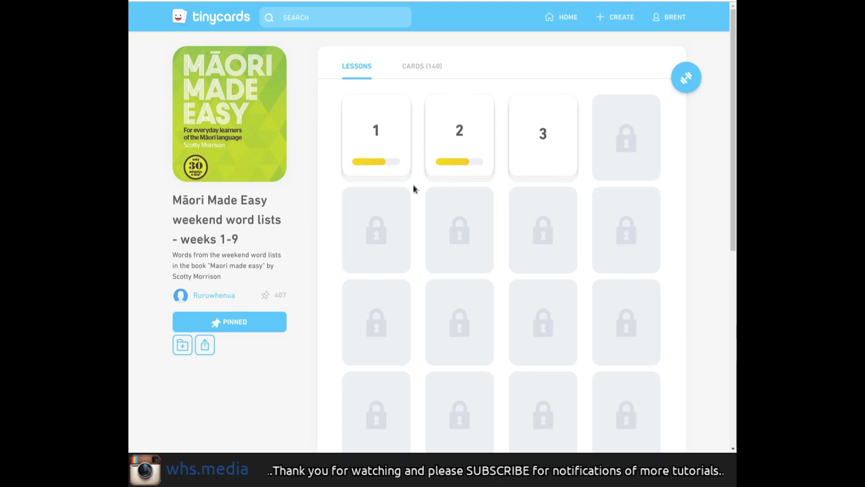
left_click_drag(735, 187, 727, 146)
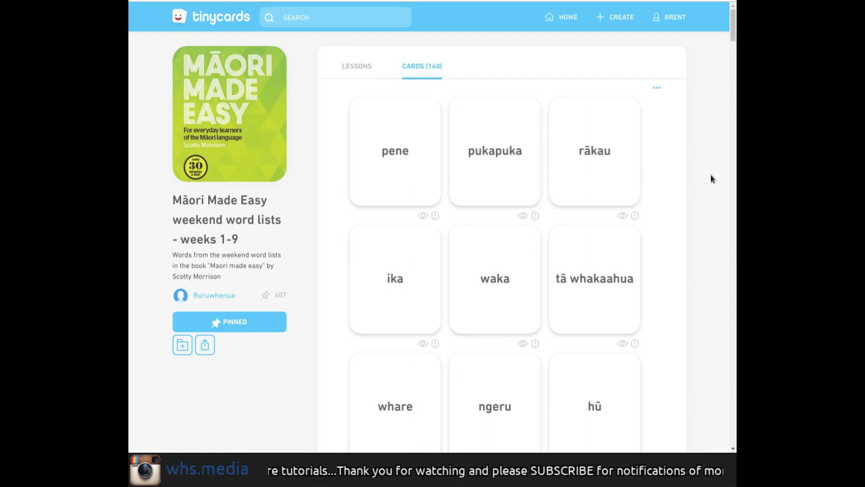
scroll(731, 136, "down", 15)
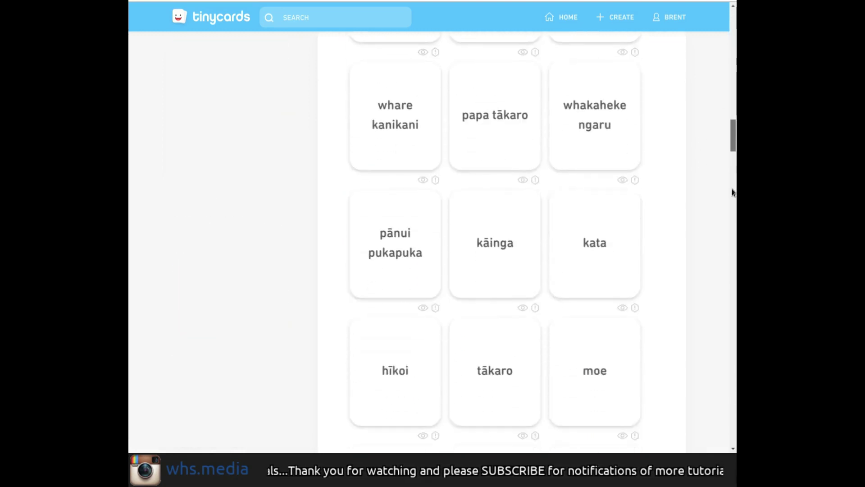
scroll(732, 192, "down", 20)
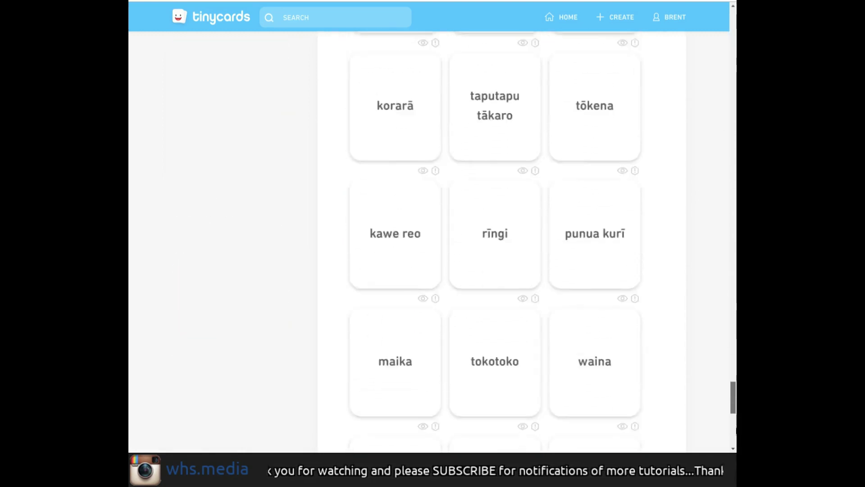
scroll(724, 100, "up", 20)
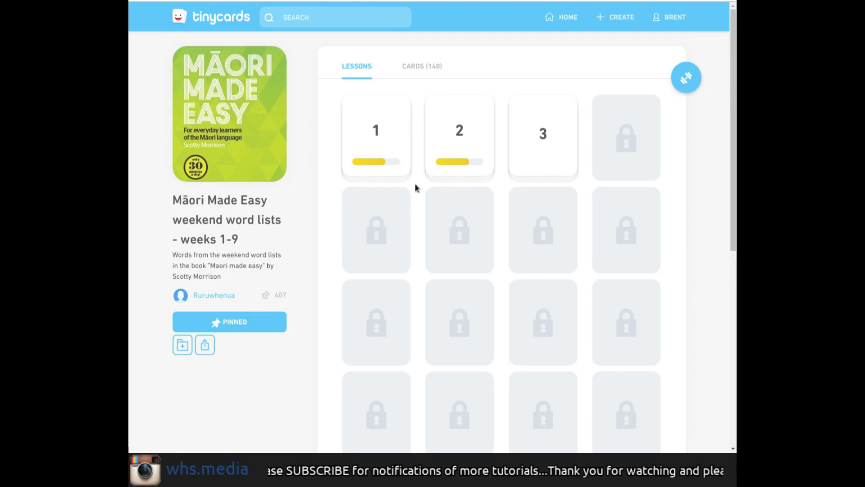
- Try lesson 1, quit it, then begin the next lesson with new cards
left_click(377, 185)
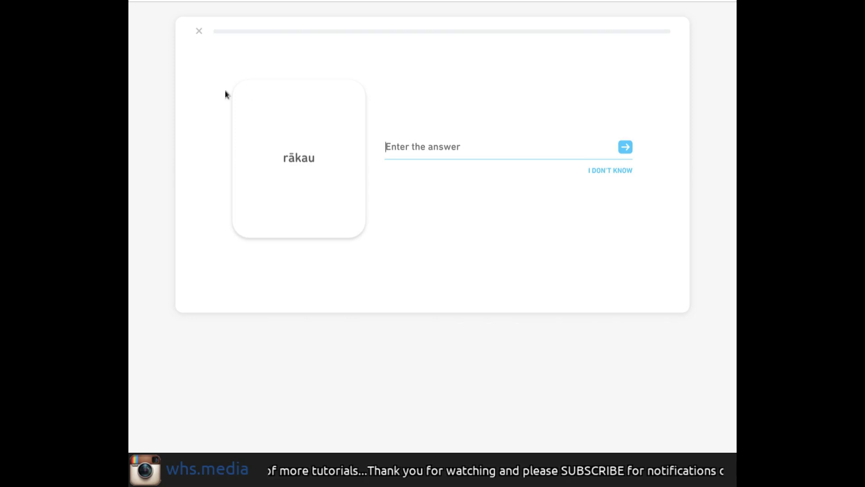
key("Escape")
key("Return")
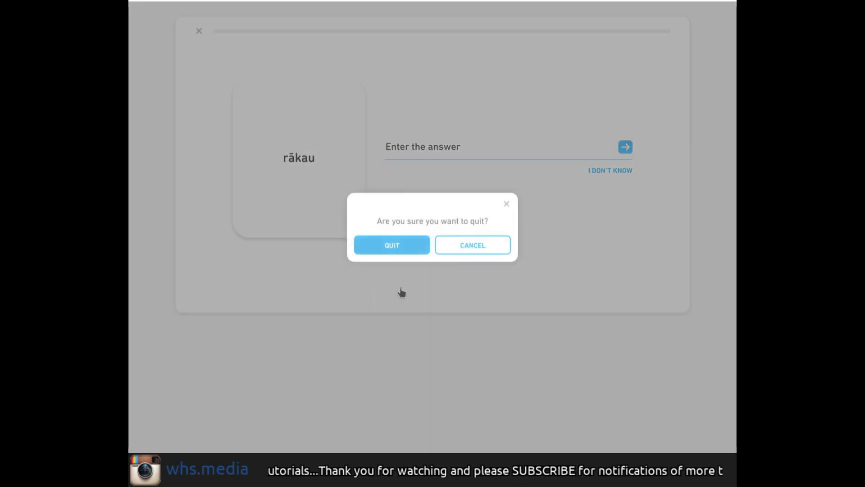
left_click(561, 193)
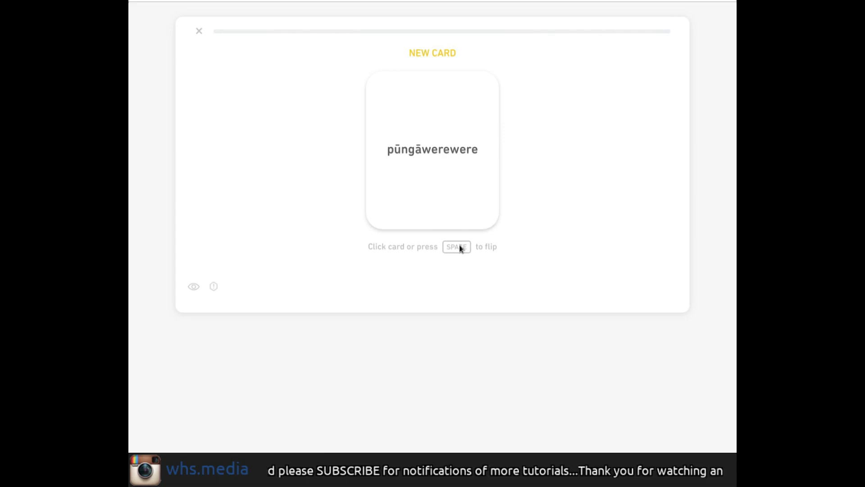
- Flip the new cards pūngāwerewere (spider) and waka rererangi (plane) and continue to the first question
key("space")
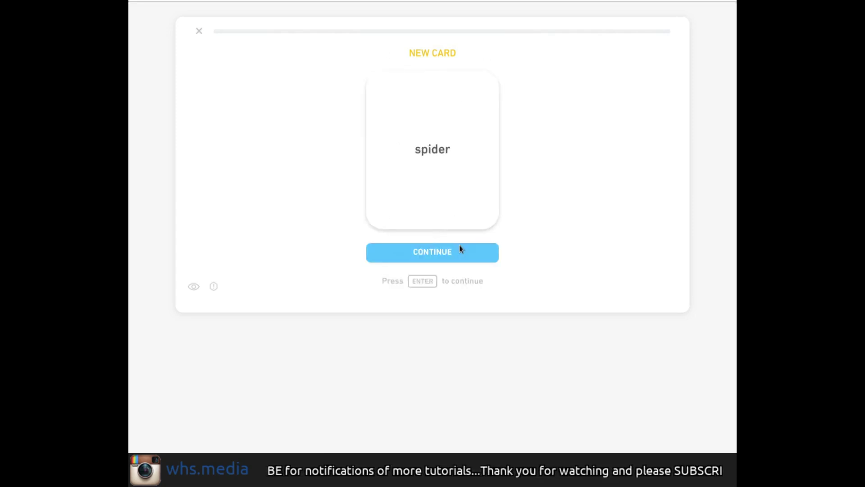
key("space")
key("space")
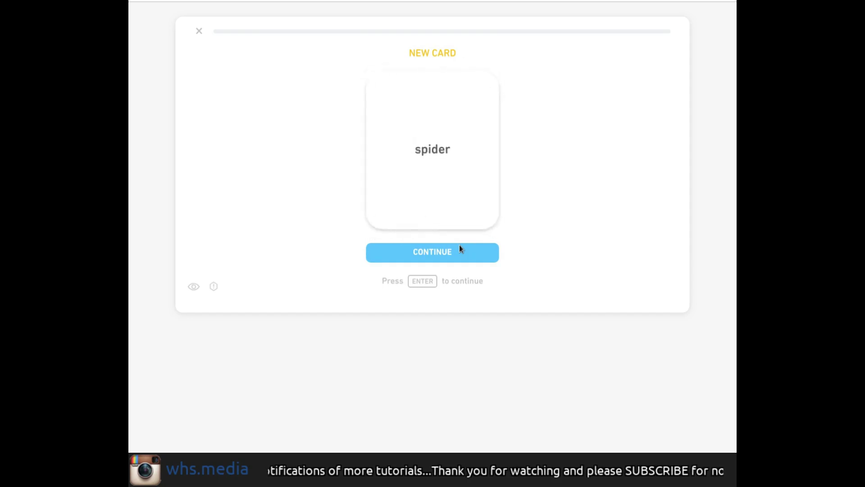
key("space")
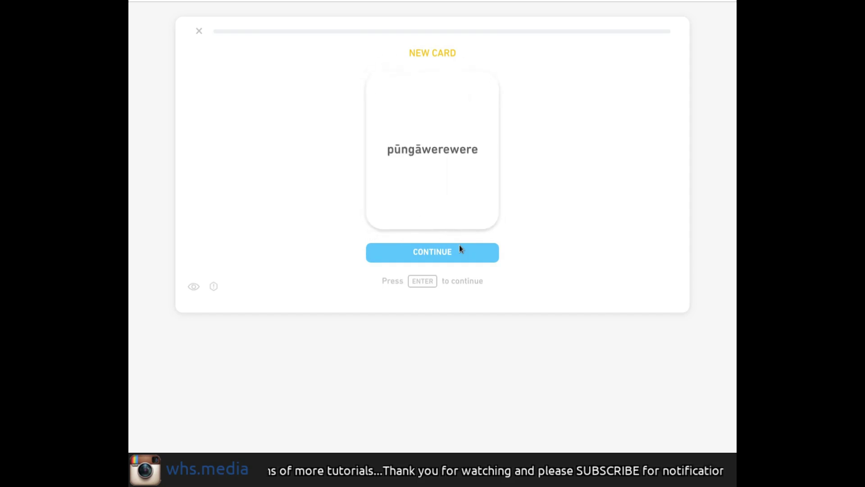
key("Return")
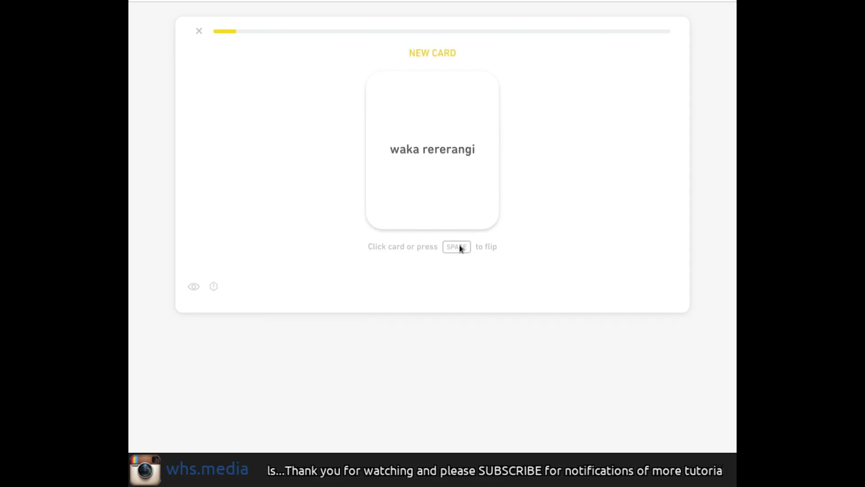
key("space")
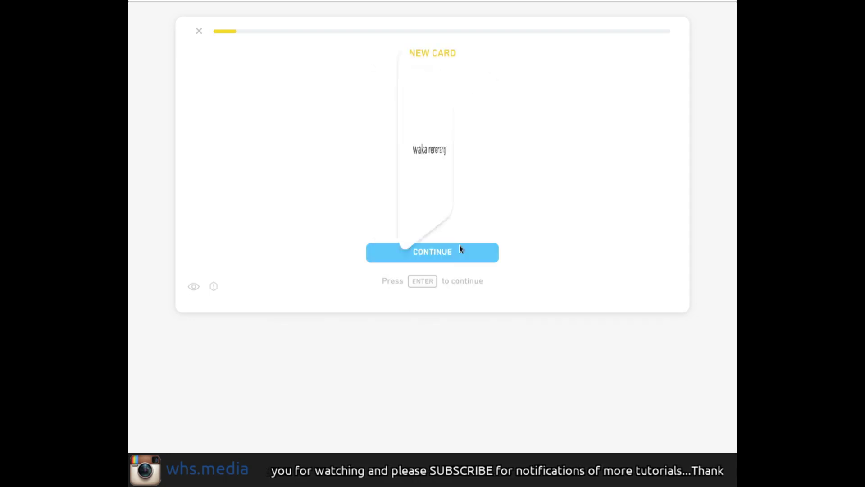
key("Return")
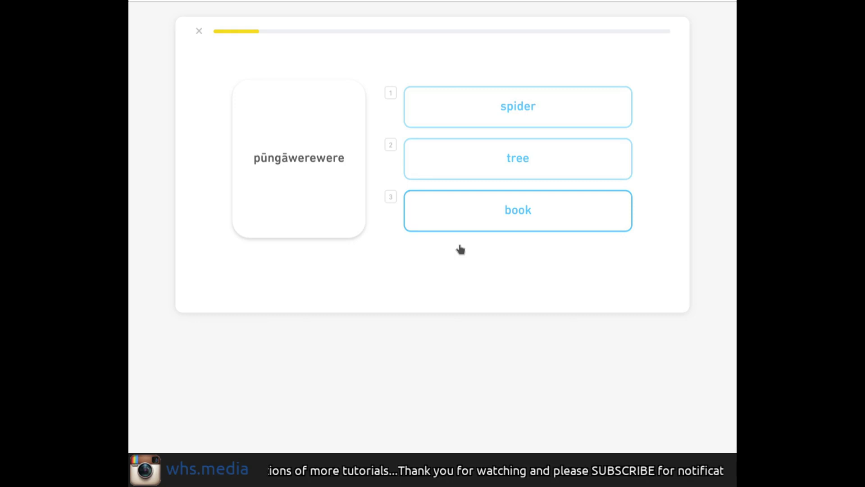
- Answer spider for pūngāwerewere, then flip the new cards whare rongoā and wharekai
key("1")
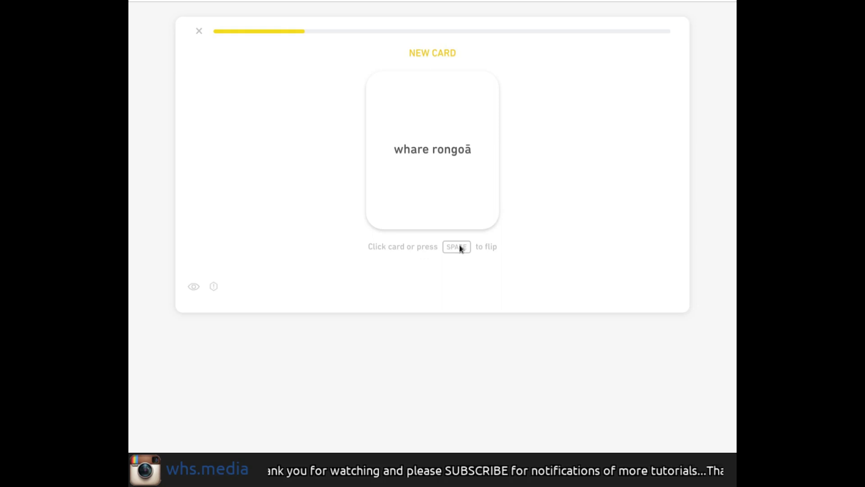
key("space")
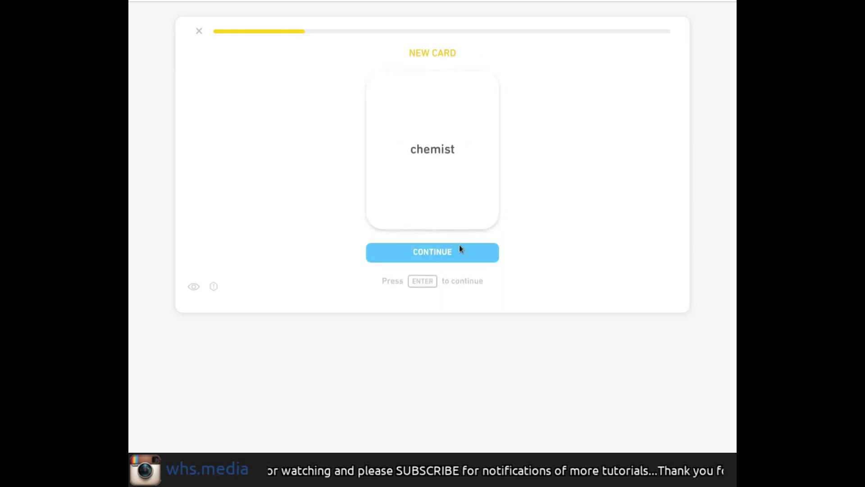
key("space")
left_click(460, 250)
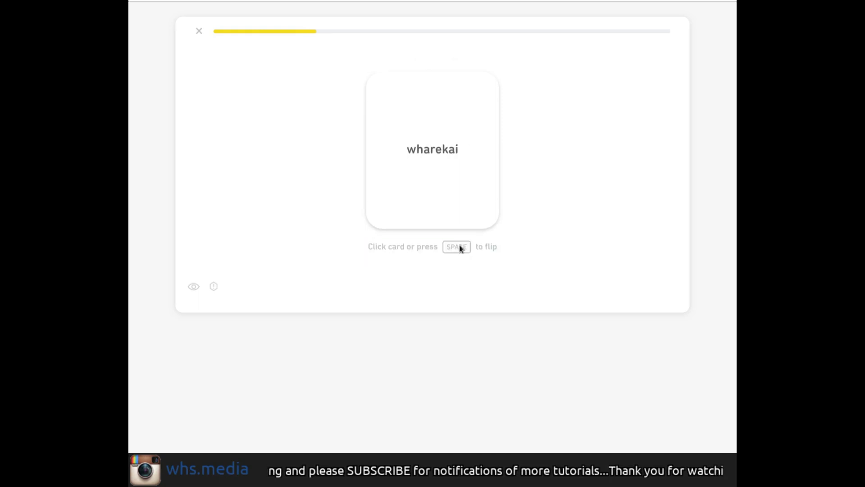
key("space")
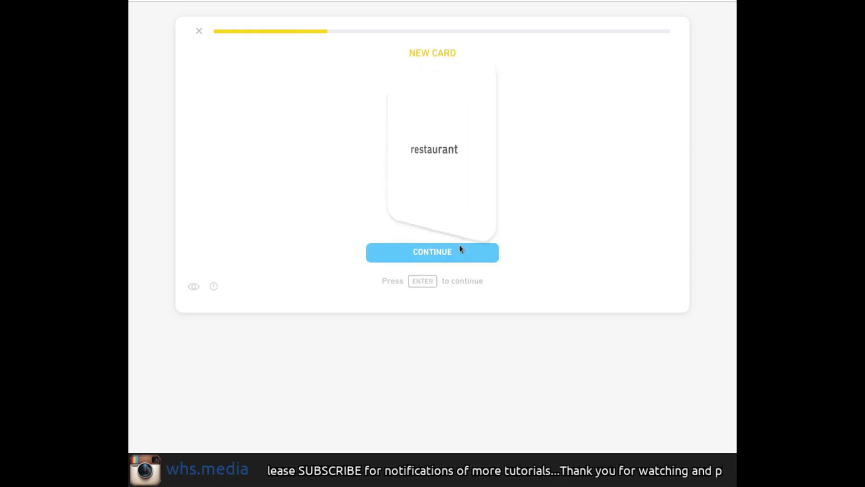
key("space")
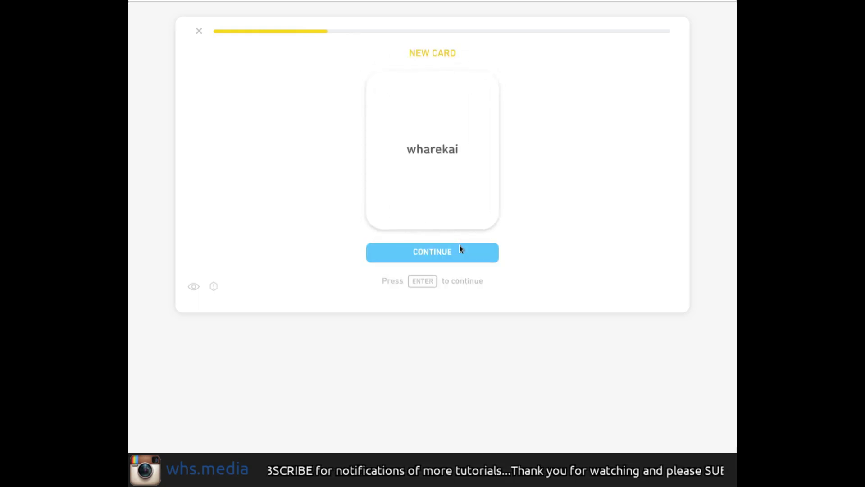
left_click(460, 250)
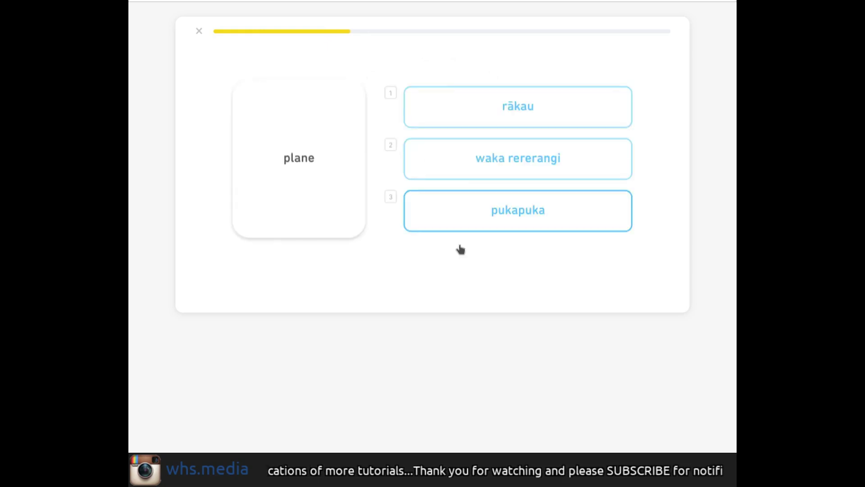
- Choose waka rererangi for plane and chemist for whare rongoā, flip rau, then pick restaurant for wharekai
key("2")
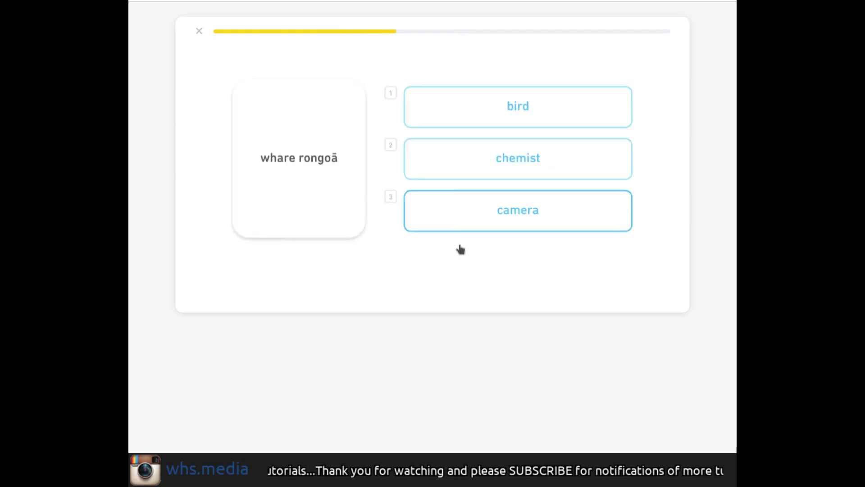
key("2")
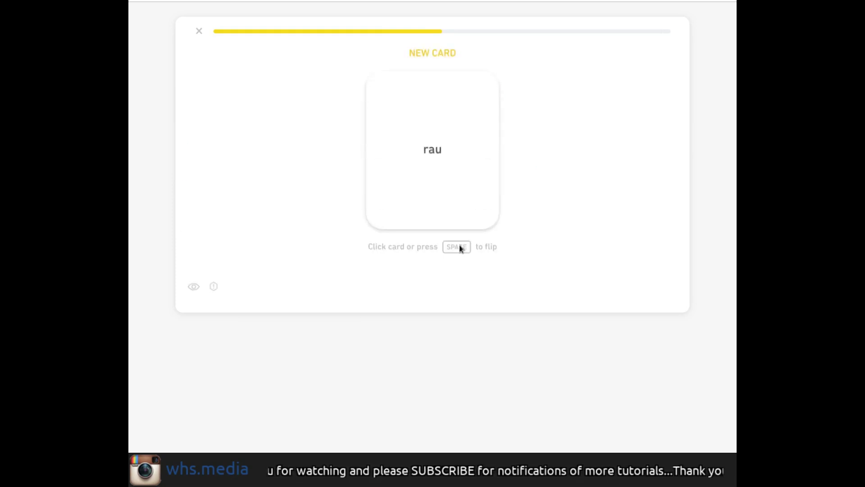
key("space")
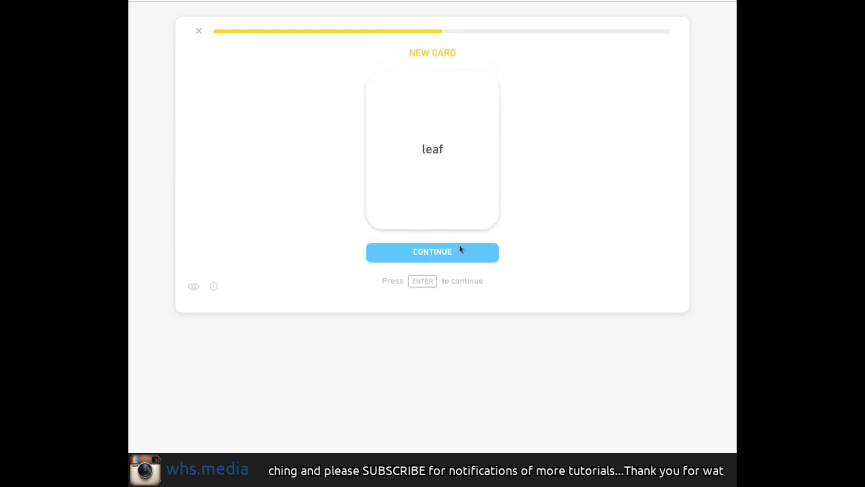
key("space")
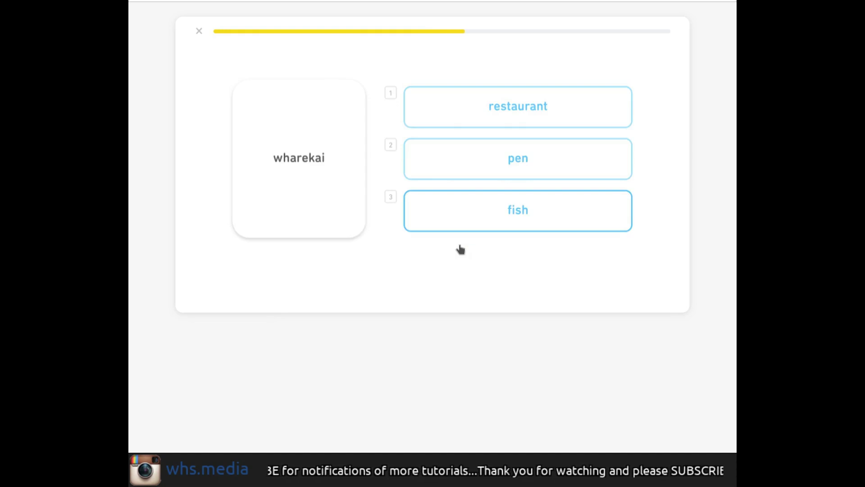
key("1")
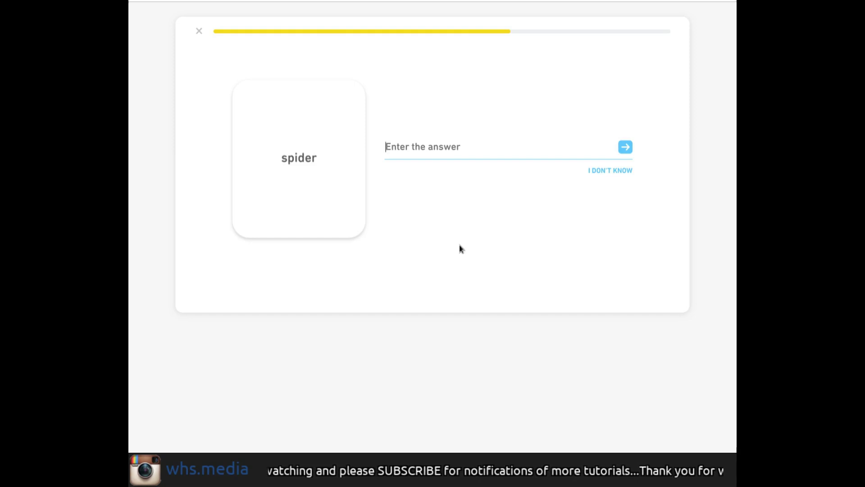
- Type 'pungawerewere' for spider, reveal the chemist answer, and type 'wharekai' for restaurant
type("punk")
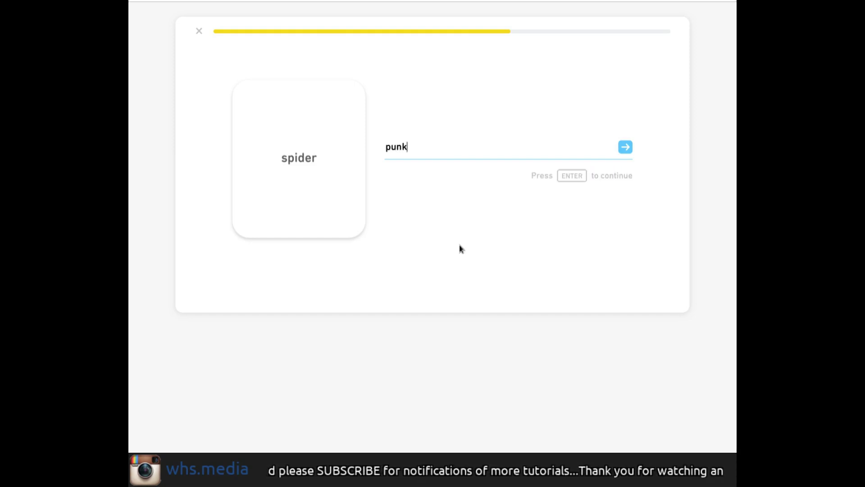
key("BackSpace")
type("gaw")
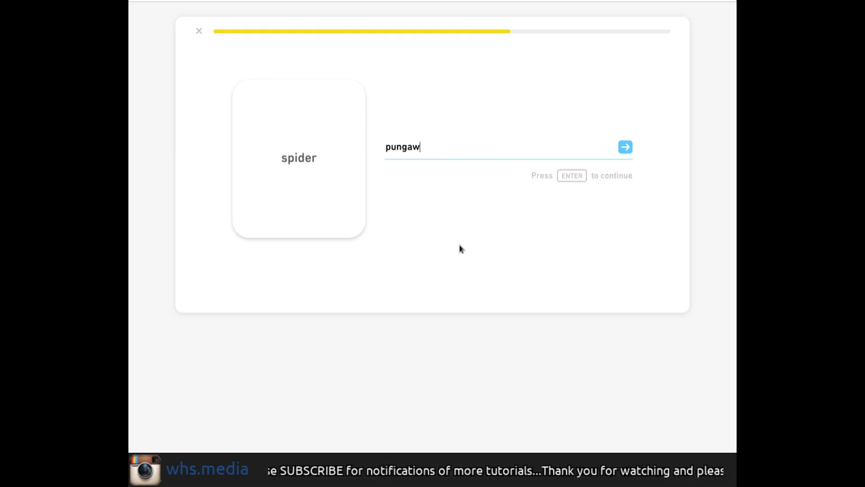
type("ere")
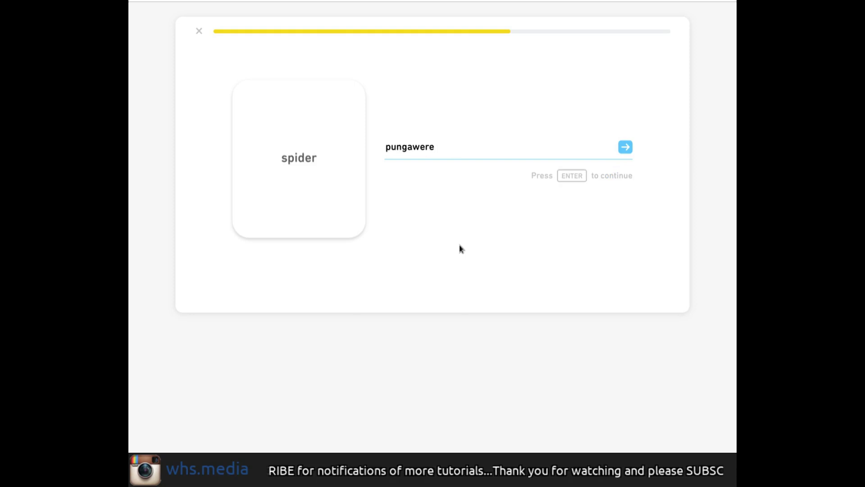
type("were")
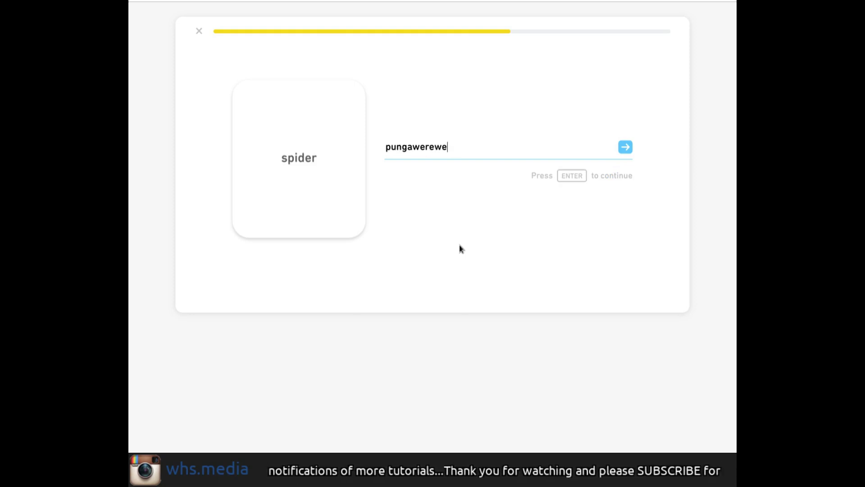
key("Return")
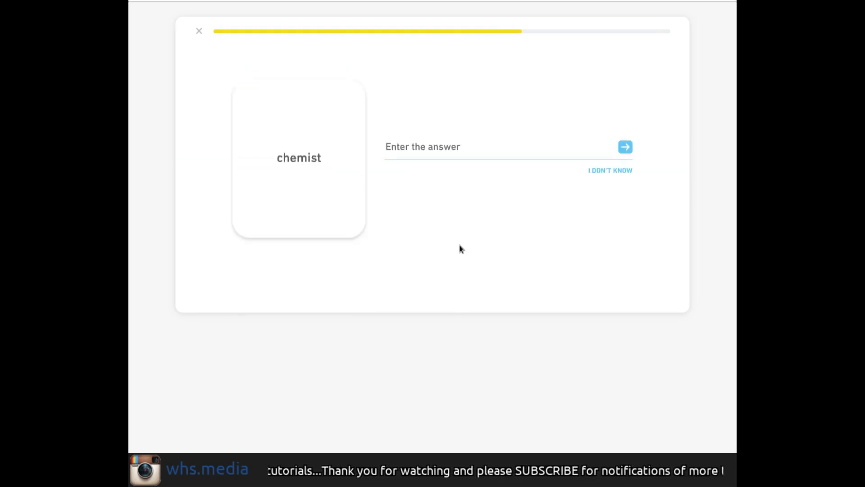
key("Return")
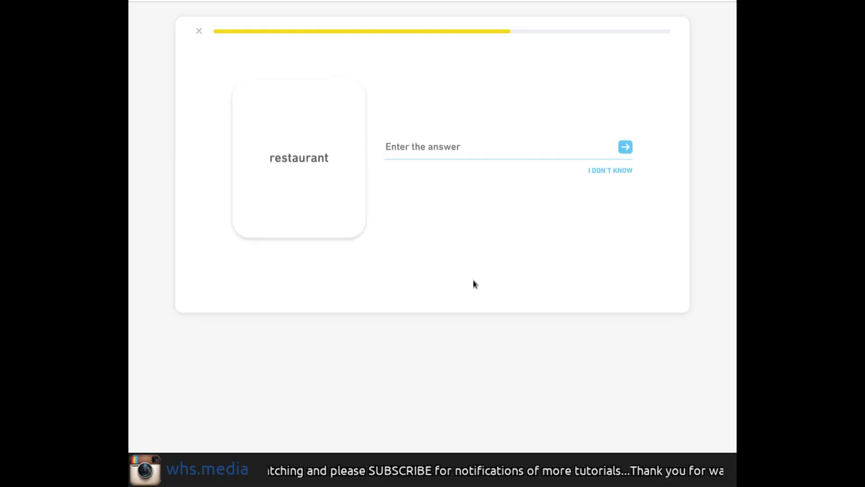
type("wharekai")
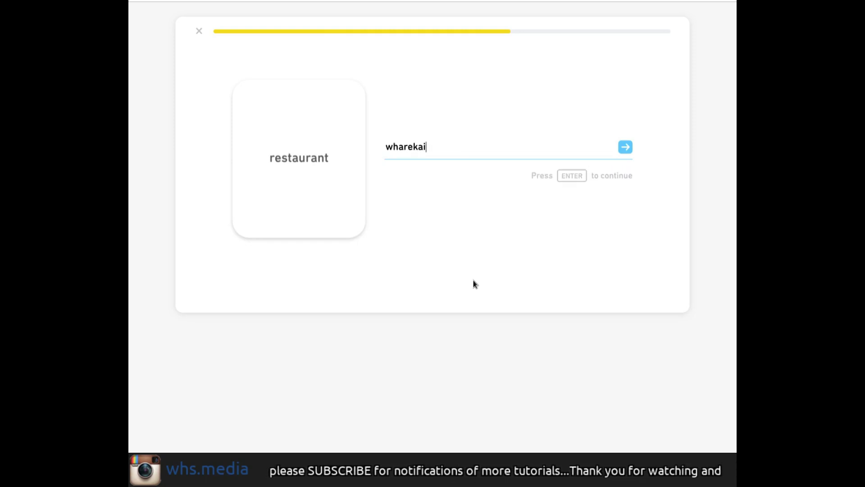
key("Return")
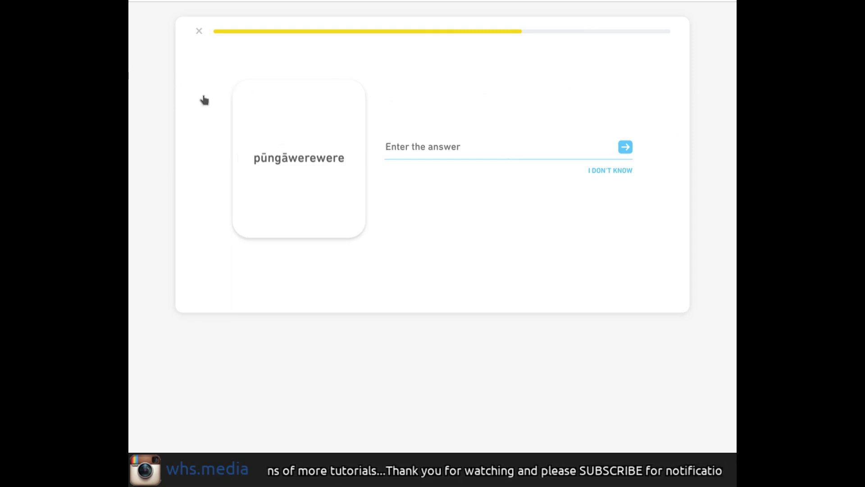
- Quit the lesson and go to the blank new-deck creation page
key("Escape")
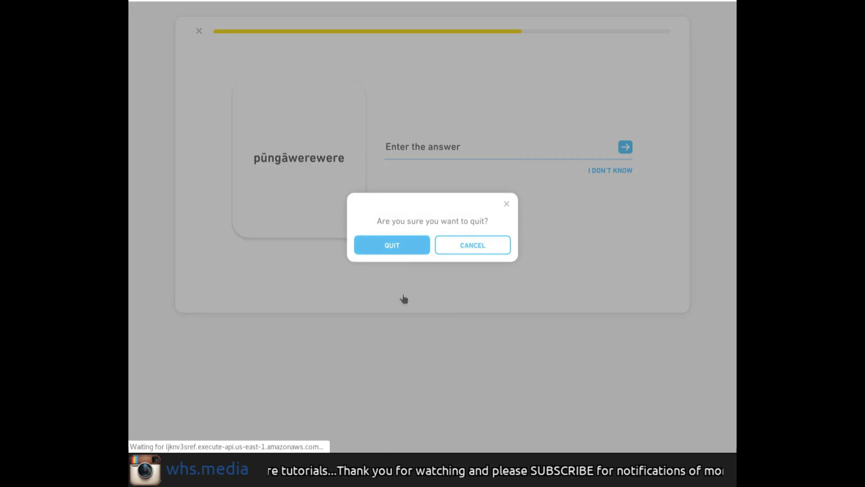
key("Return")
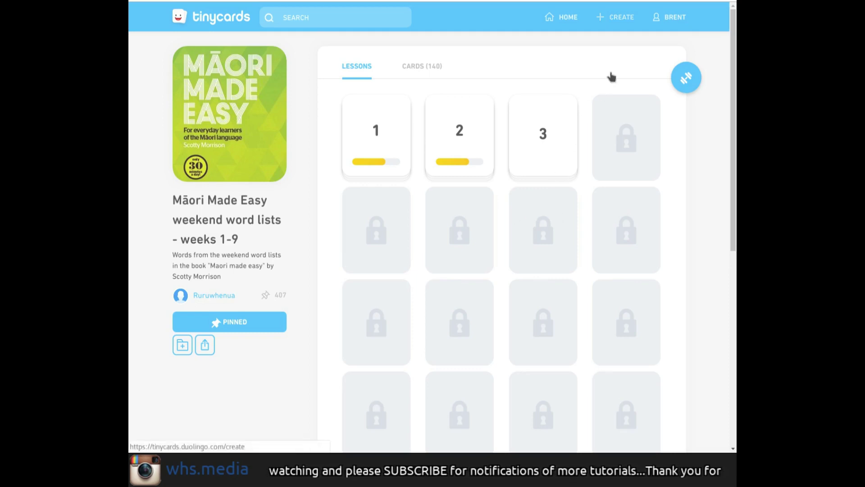
left_click(619, 69)
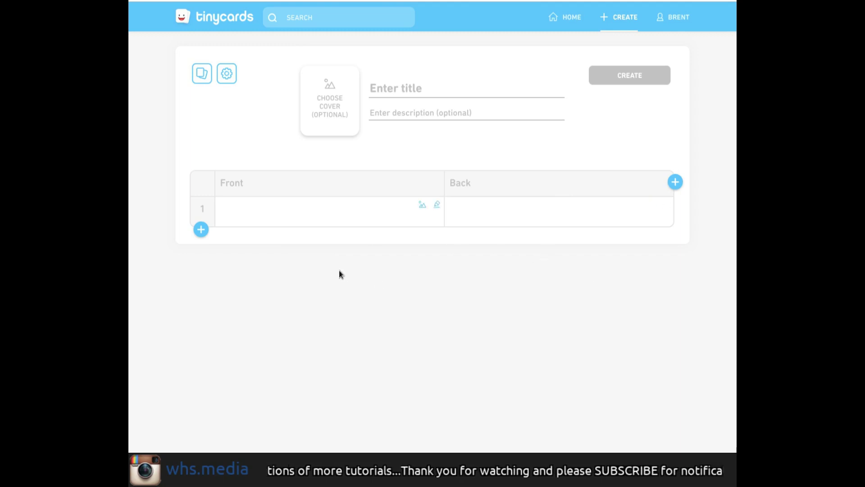
key("Tab")
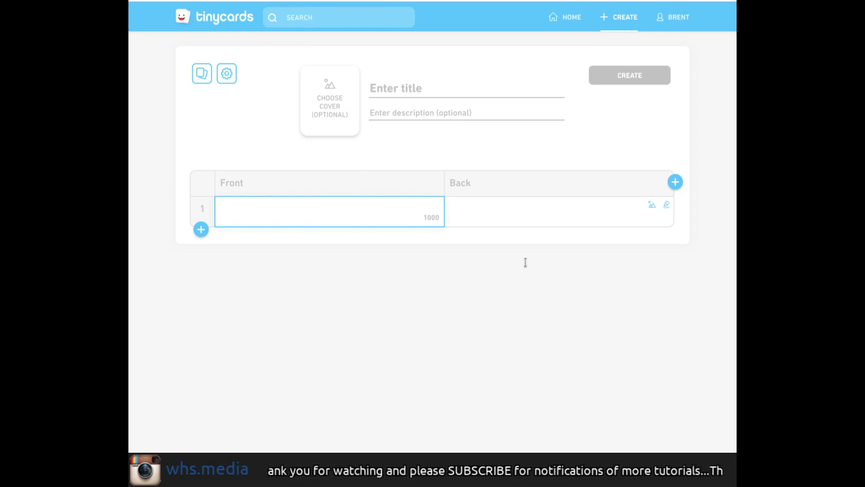
left_click(422, 259)
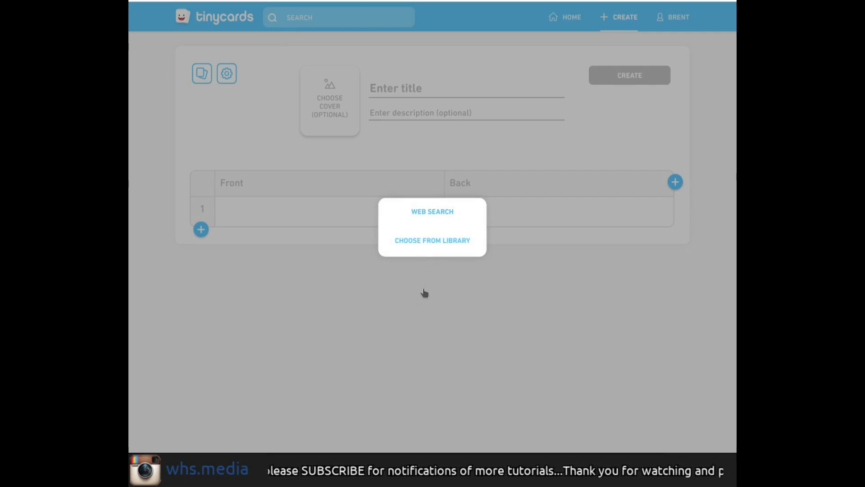
left_click(331, 263)
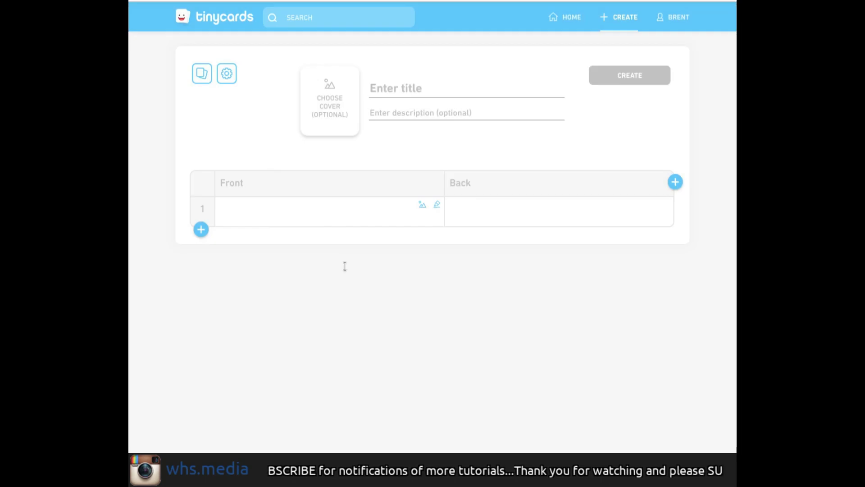
left_click(437, 204)
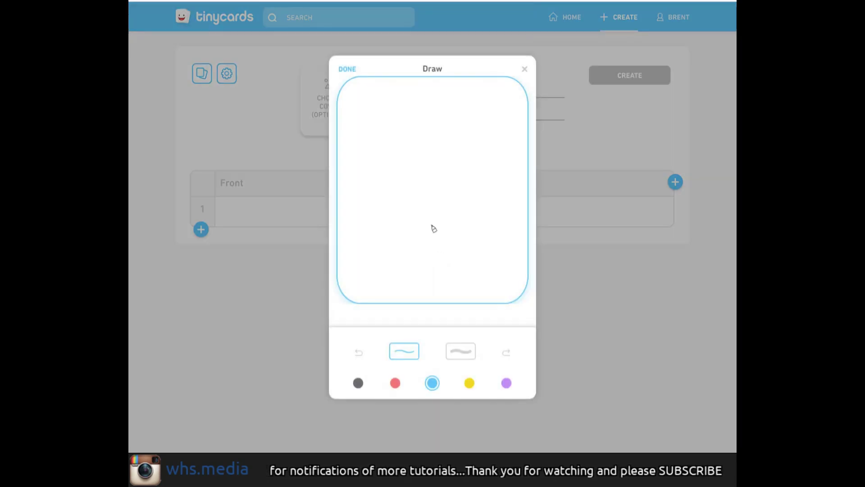
left_click(395, 383)
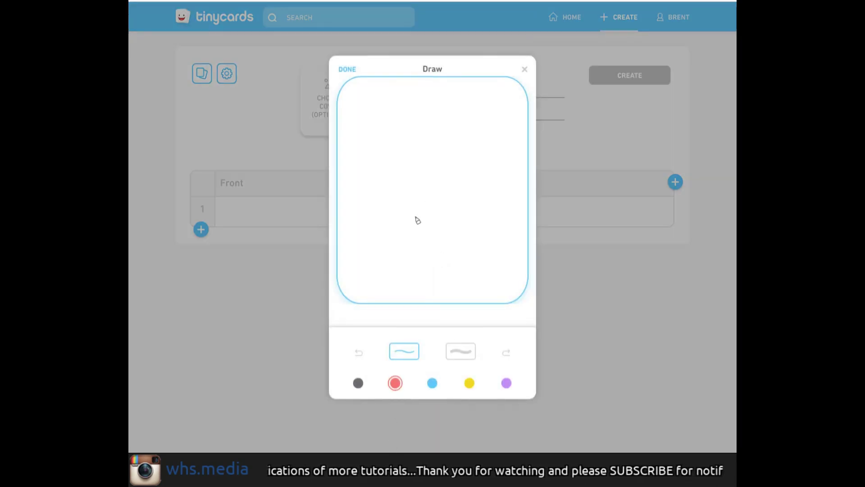
mouse_move(413, 212)
left_mouse_down()
mouse_move(431, 188)
mouse_move(464, 218)
mouse_move(409, 264)
mouse_move(379, 216)
mouse_move(415, 214)
left_mouse_up()
mouse_move(491, 174)
left_mouse_down()
mouse_move(462, 190)
mouse_move(478, 193)
left_mouse_up()
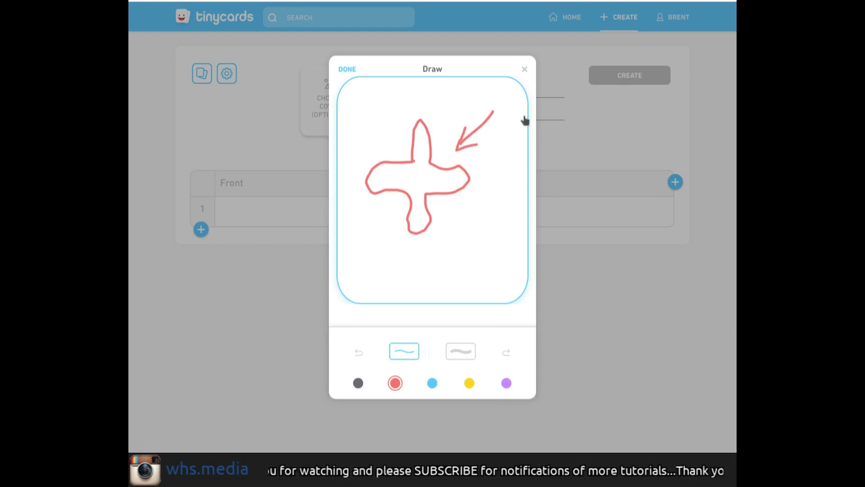
key("Escape")
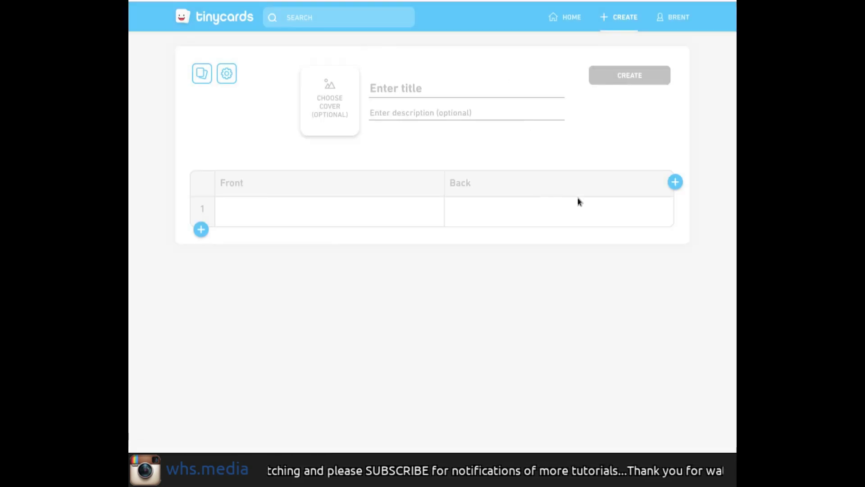
left_click(226, 73)
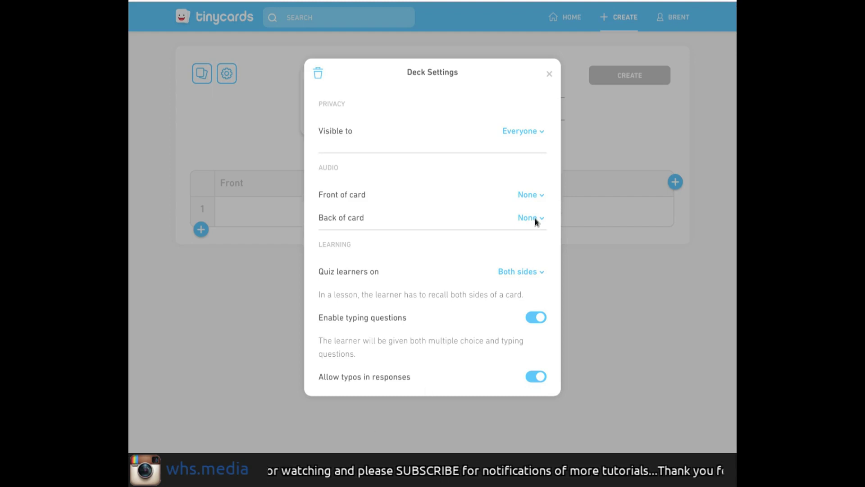
key("Escape")
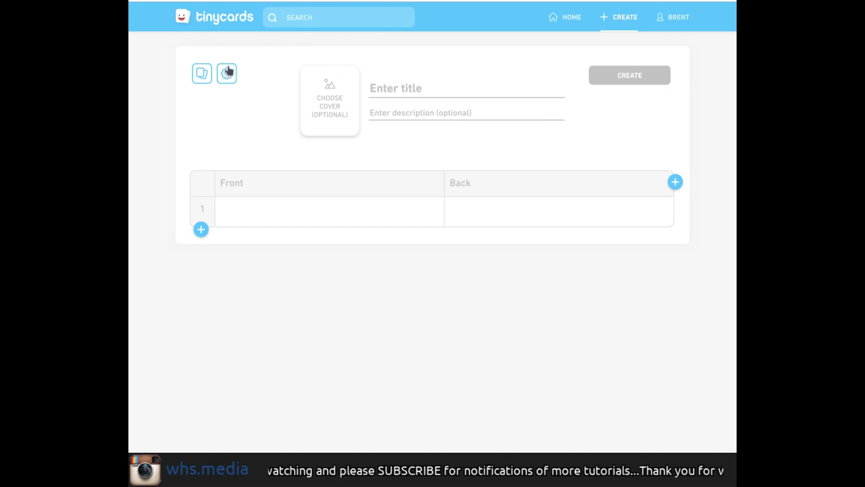
- Go back to the home page using the tinycards logo at the top left
left_click(201, 67)
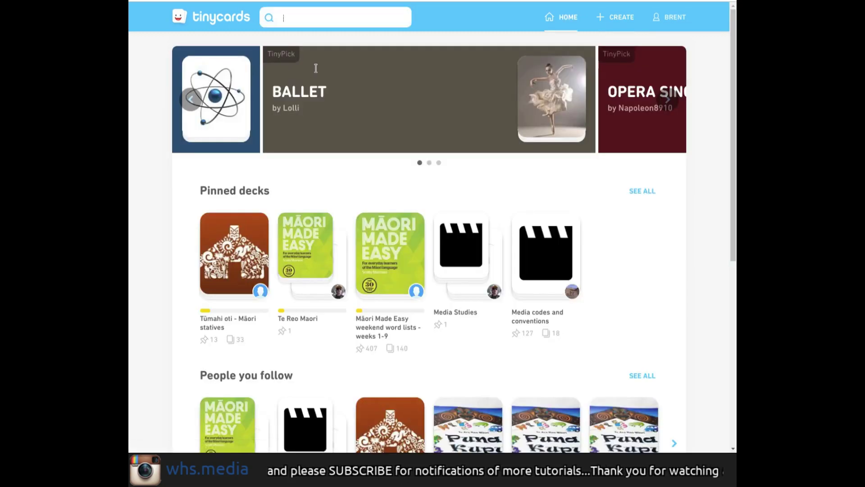